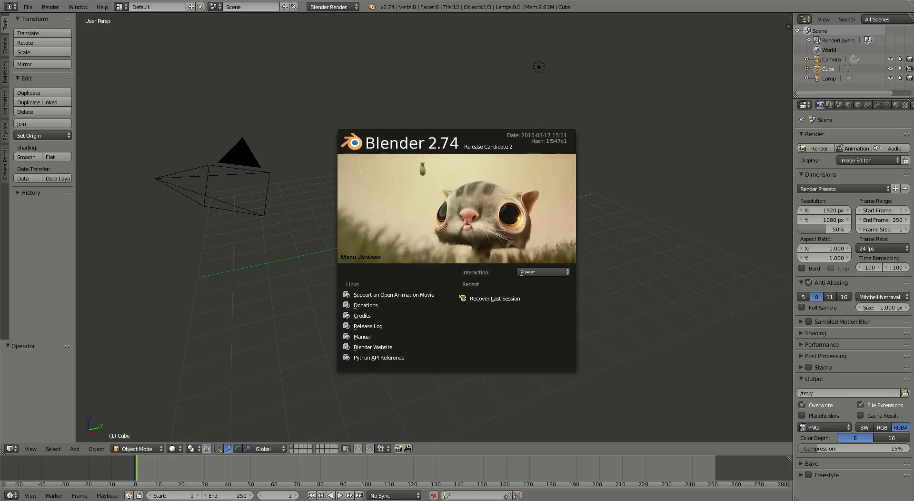
Dismiss the splash screen and replace the default cube with a monkey mesh at the origin.
key("Escape")
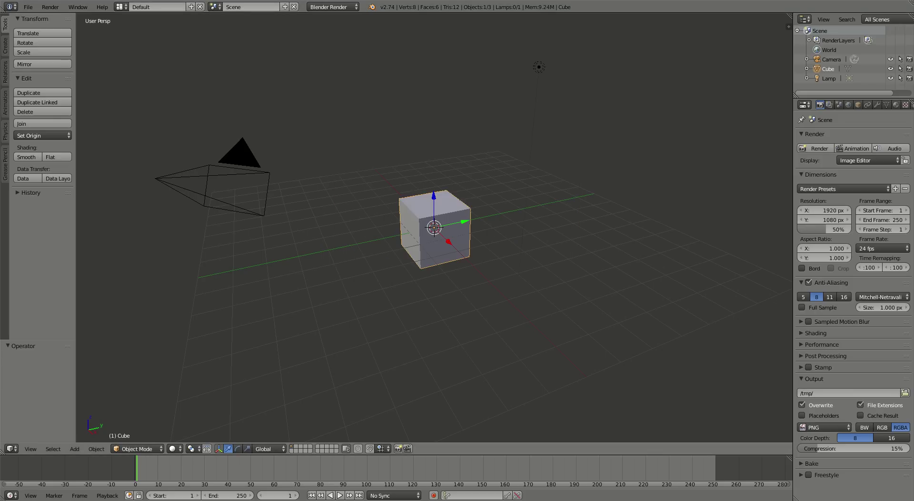
mouse_move(434, 228)
middle_mouse_down()
mouse_move(434, 213)
mouse_move(435, 228)
middle_mouse_up()
scroll(434, 228, "up", 3)
scroll(438, 234, "up", 2)
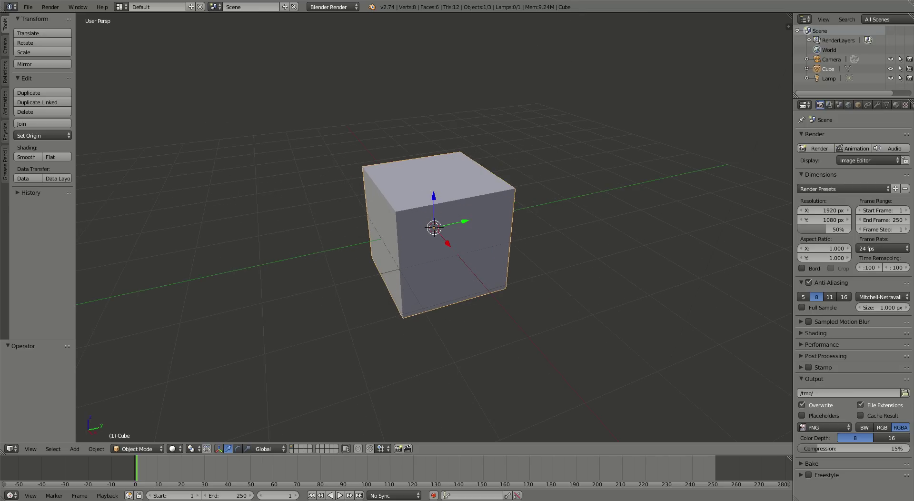
key("x")
left_click(469, 242)
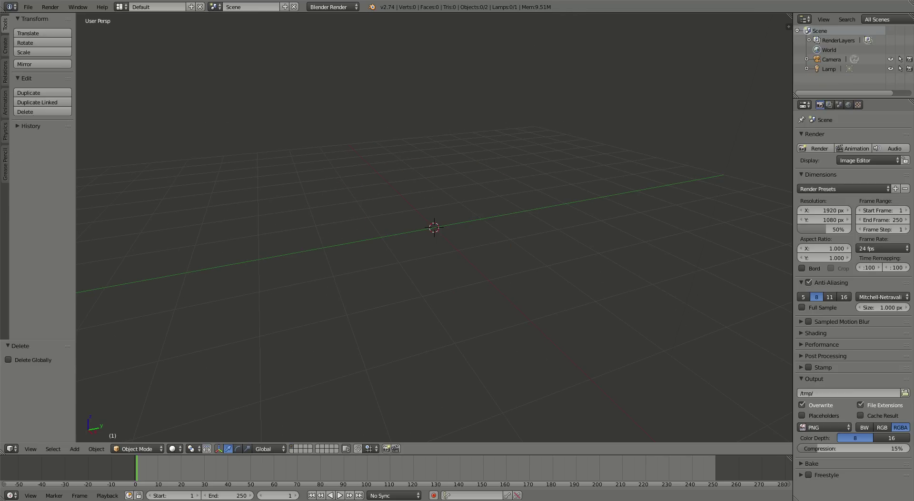
key("shift+a")
mouse_move(469, 241)
left_click(512, 331)
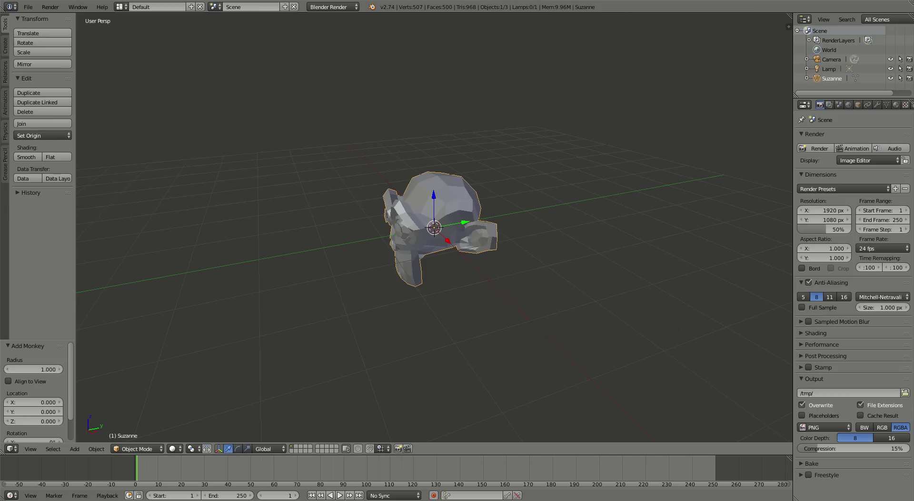
Give the monkey a level 2 subdivision surface and shade it smooth.
key("ctrl+2")
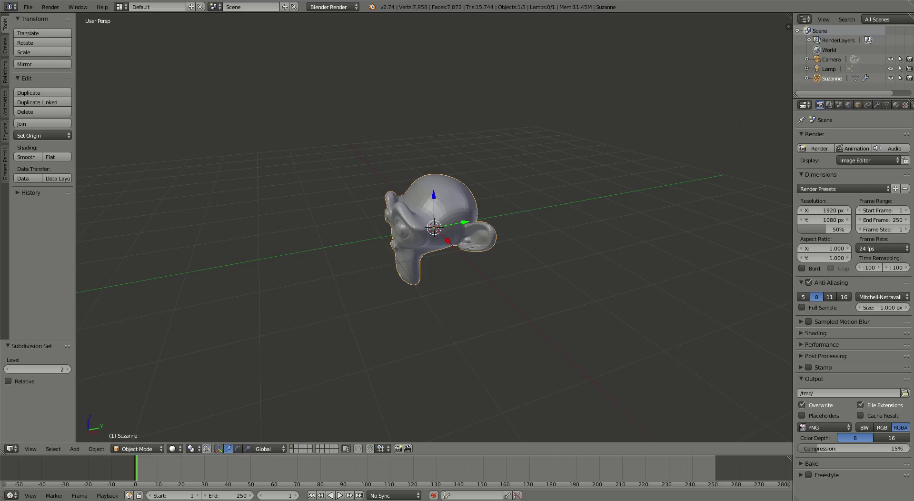
key("space")
key("Return")
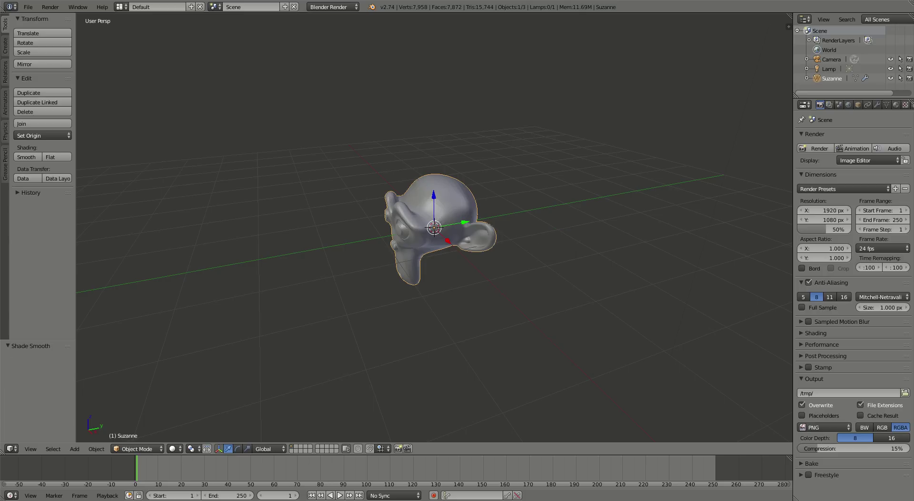
Unwrap the whole monkey mesh with Smart UV Project, using an island margin of 0.03.
scroll(450, 229, "up", 4)
middle_click_drag(450, 229, 480, 215)
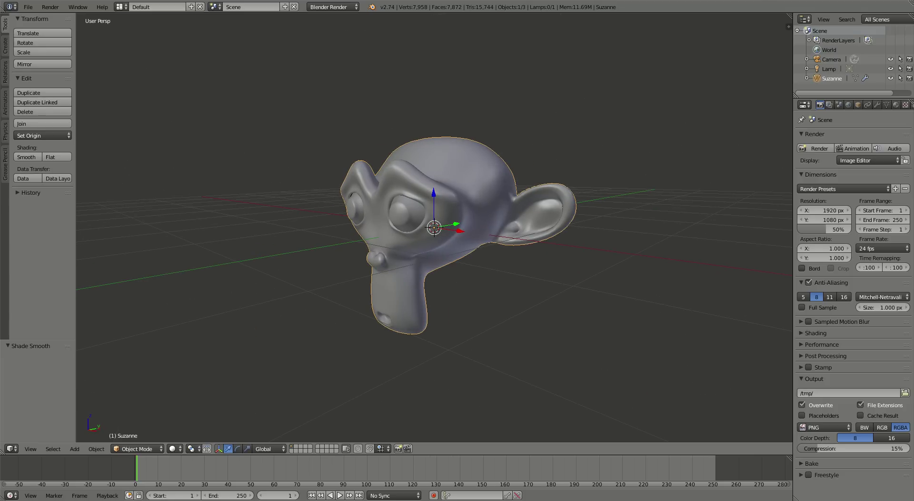
key("Tab")
left_click(452, 198)
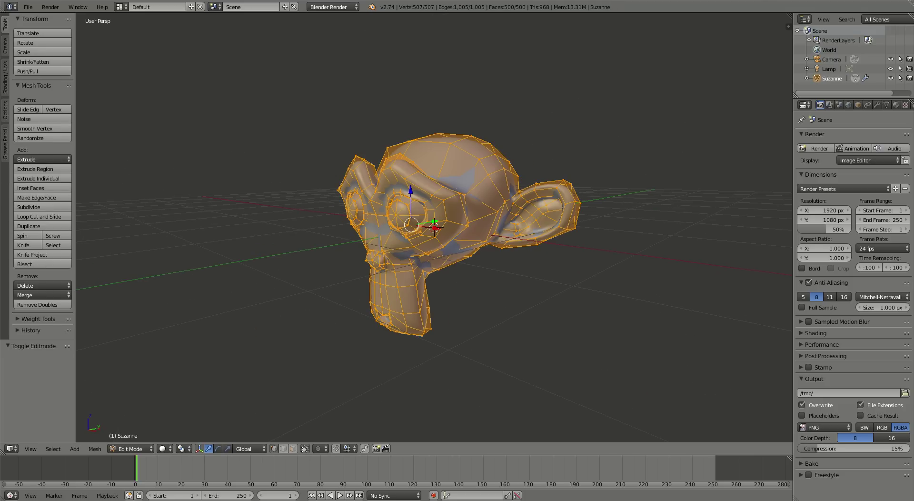
key("u")
left_click(400, 198)
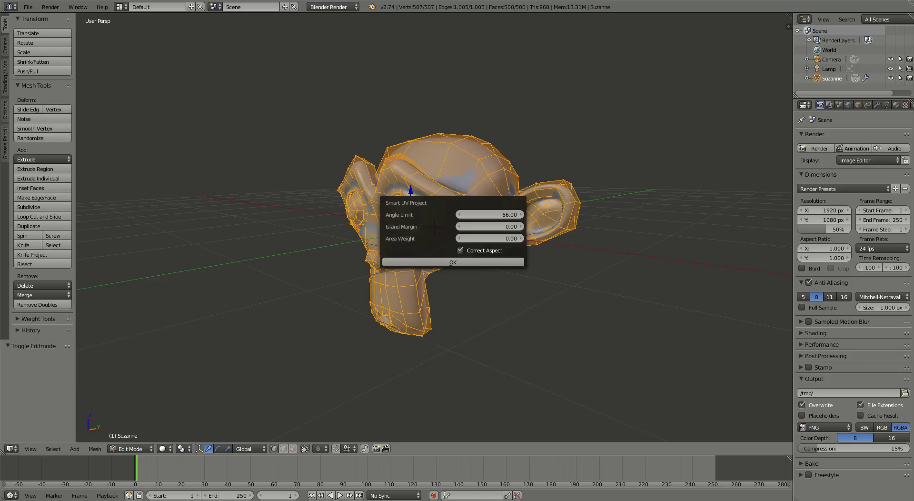
left_click_drag(490, 227, 496, 226)
left_click(476, 262)
scroll(476, 262, "up", 1)
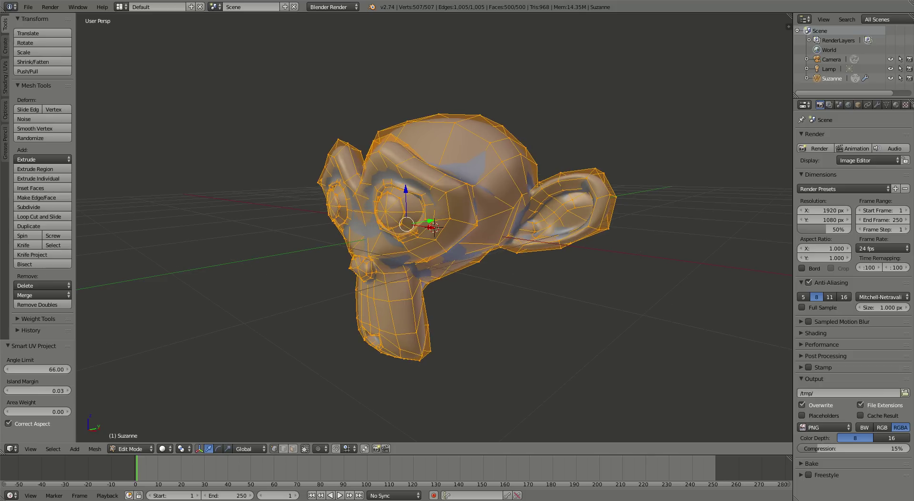
middle_click_drag(476, 262, 475, 262)
Switch the monkey to Texture Paint mode and add a white diffuse color paint slot.
key("Tab")
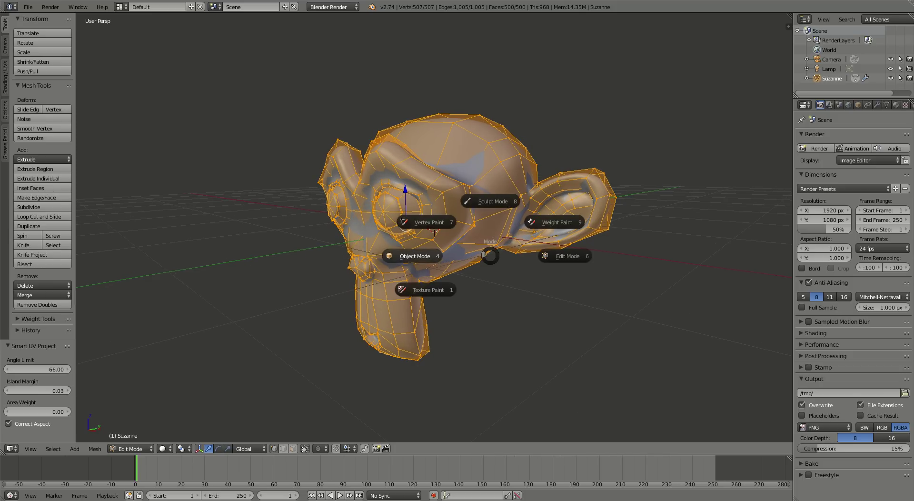
left_click(419, 288)
middle_click_drag(376, 290, 322, 261)
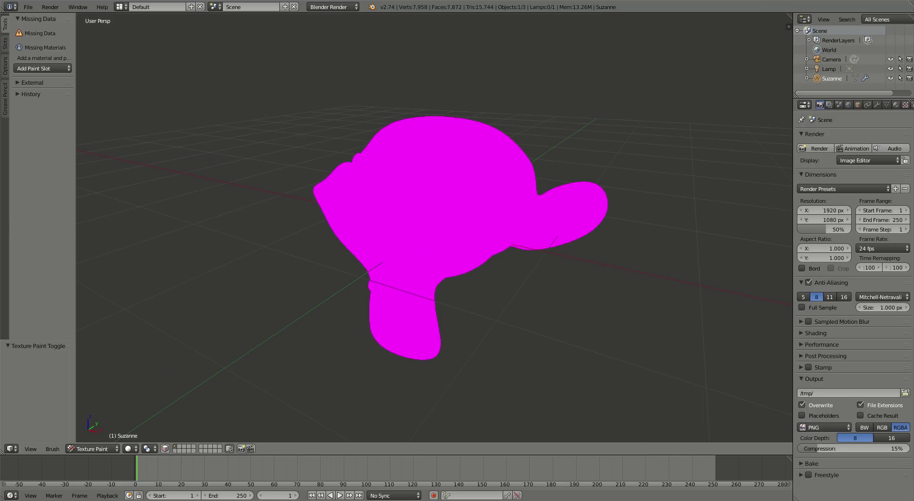
left_click(43, 68)
left_click(48, 79)
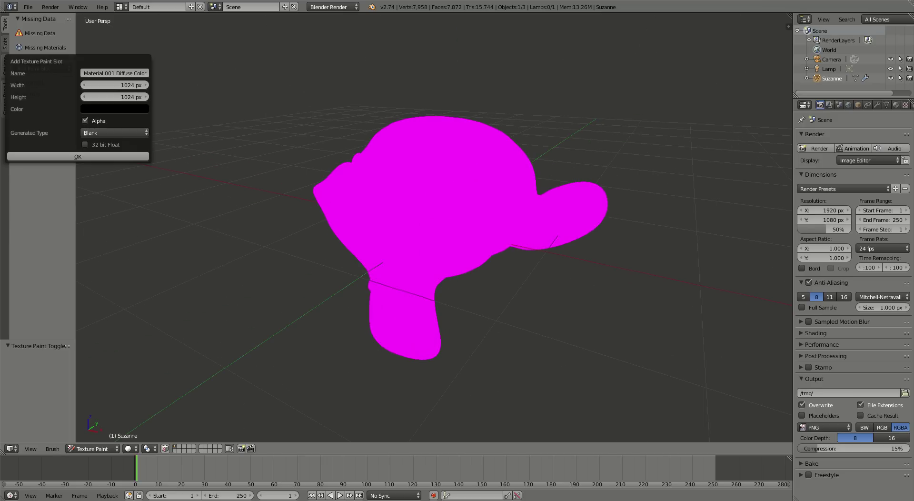
left_click(114, 108)
left_click_drag(162, 187, 162, 122)
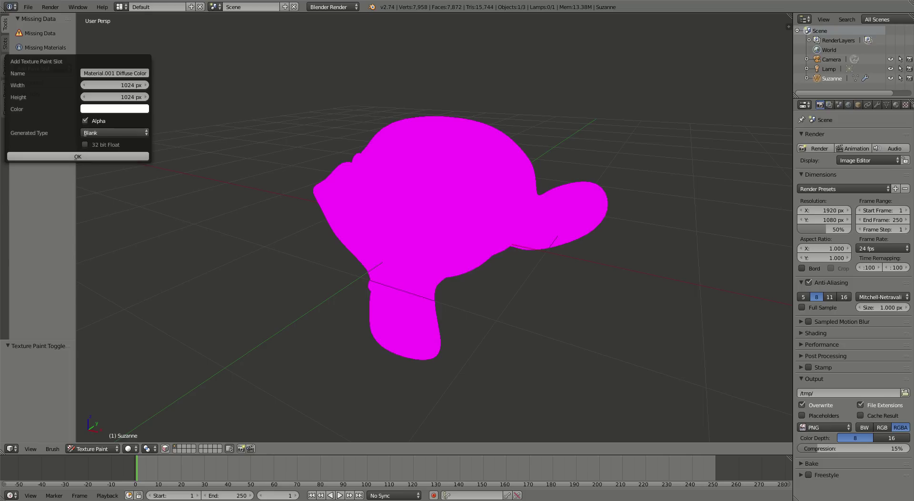
left_click(77, 156)
Turn the outliner area into a UV/Image Editor that displays the Material.001 Diffuse Color image.
middle_click_drag(484, 174, 519, 181)
left_click(804, 19)
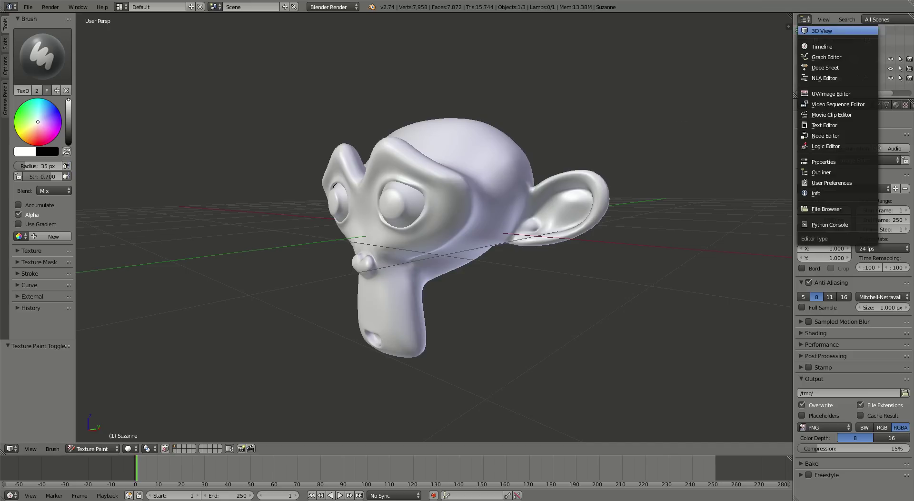
left_click(830, 93)
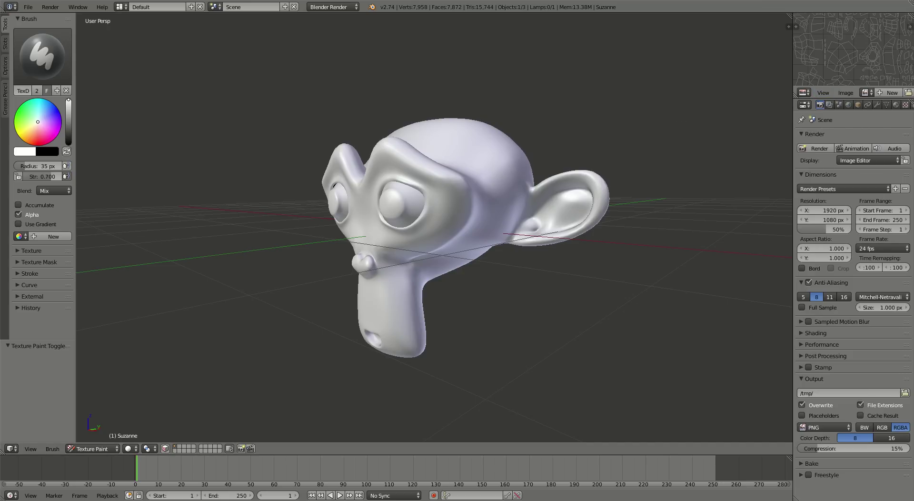
left_click(865, 92)
key("Return")
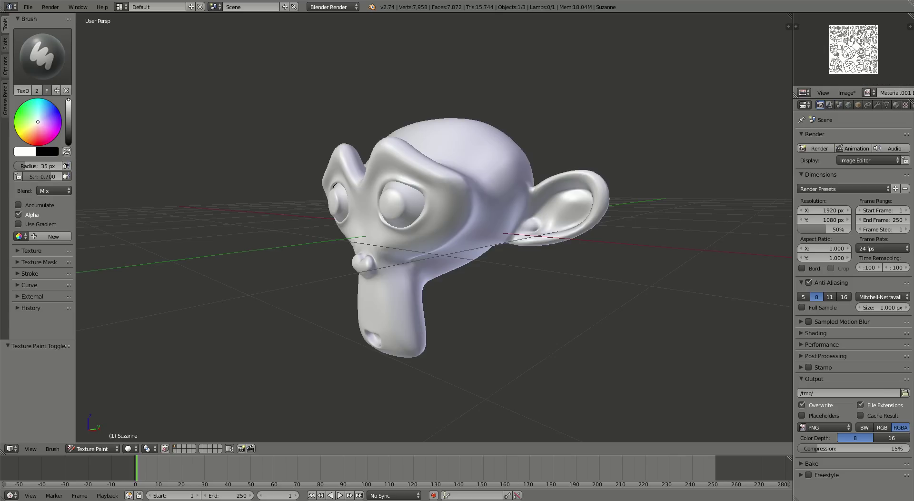
Widen the tool shelf and enable Cavity Mask in the Project Paint options pinned with the brush tools.
mouse_move(500, 224)
middle_mouse_down()
mouse_move(424, 280)
mouse_move(447, 220)
mouse_move(474, 218)
middle_mouse_up()
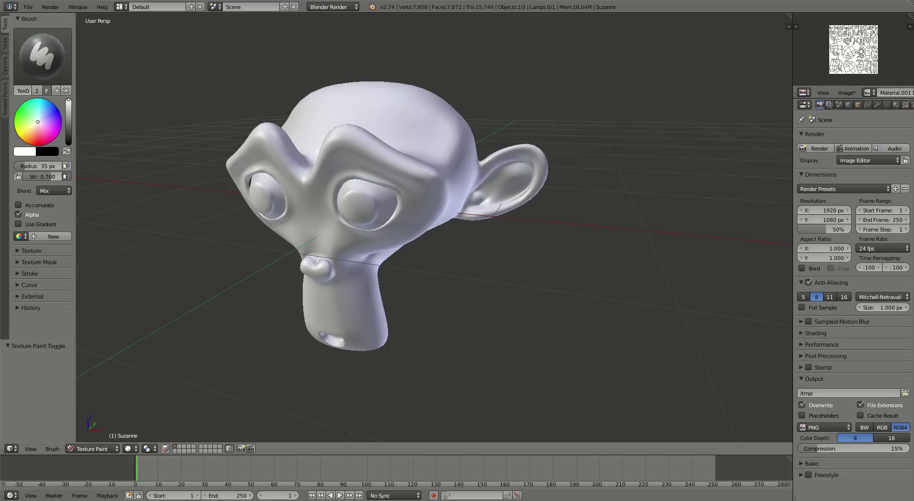
left_click_drag(76, 228, 146, 229)
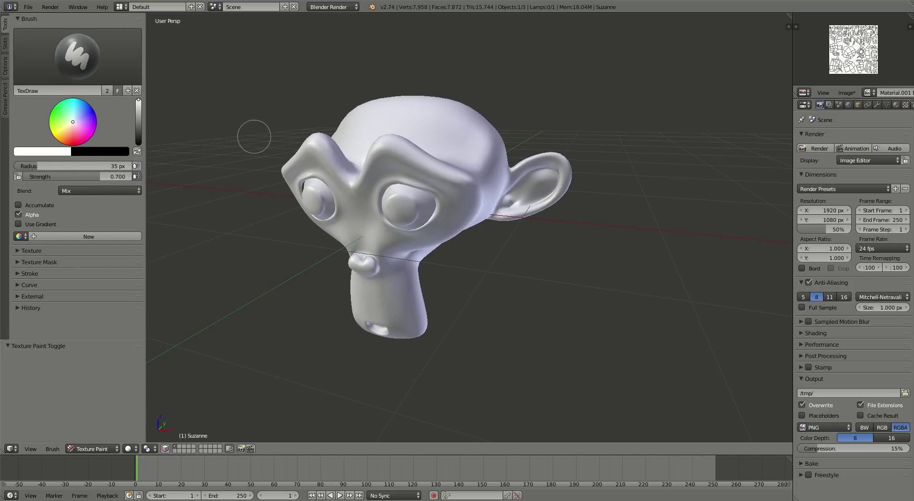
middle_click_drag(363, 176, 398, 191)
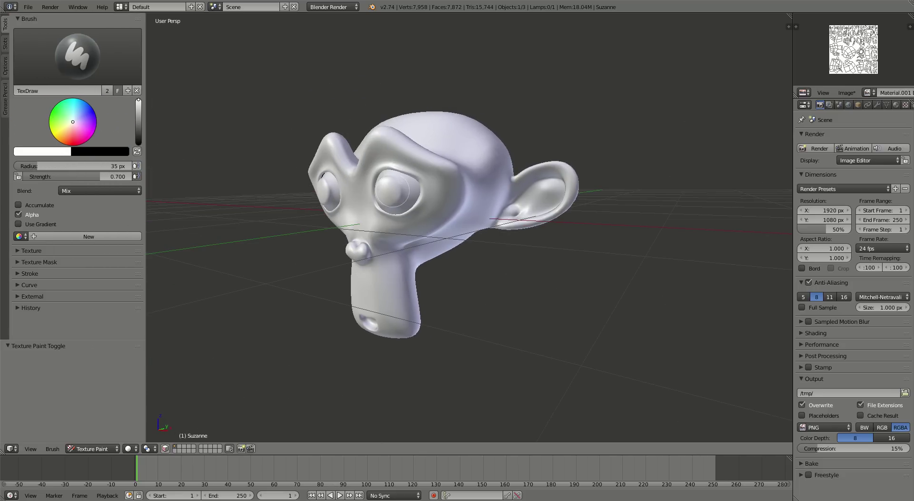
middle_click_drag(395, 160, 403, 182)
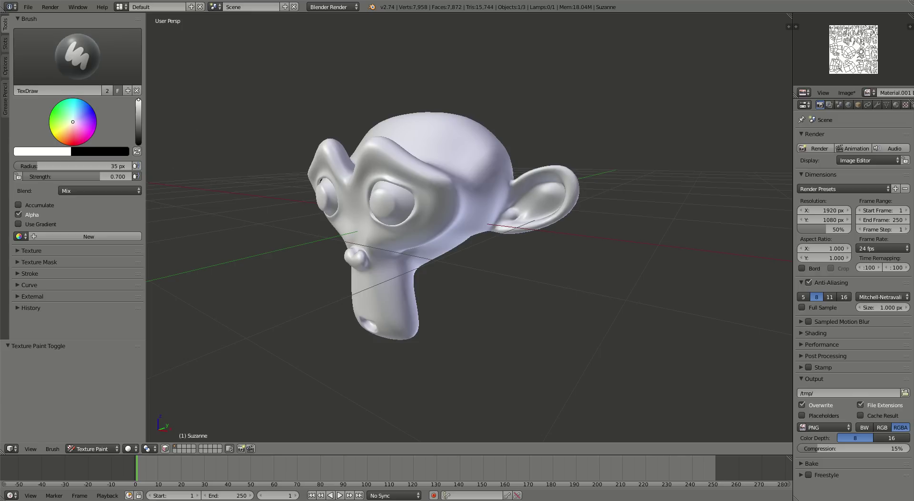
left_click(5, 65)
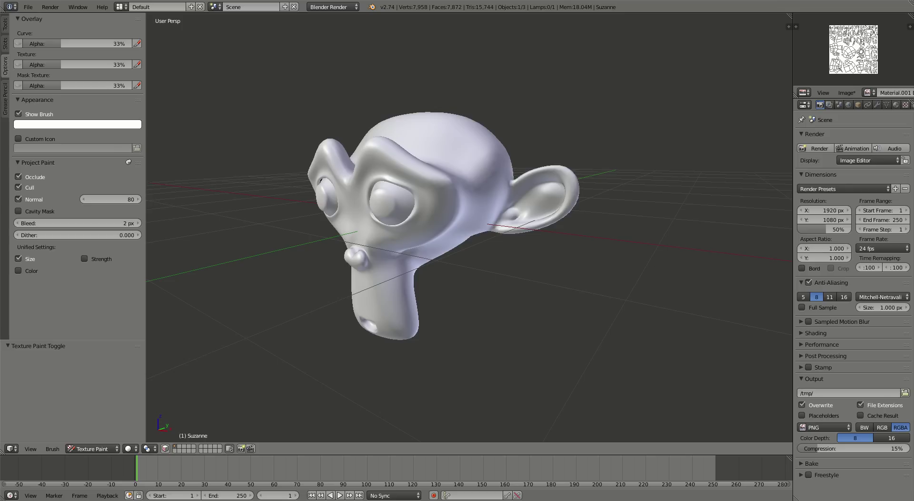
left_click(6, 23)
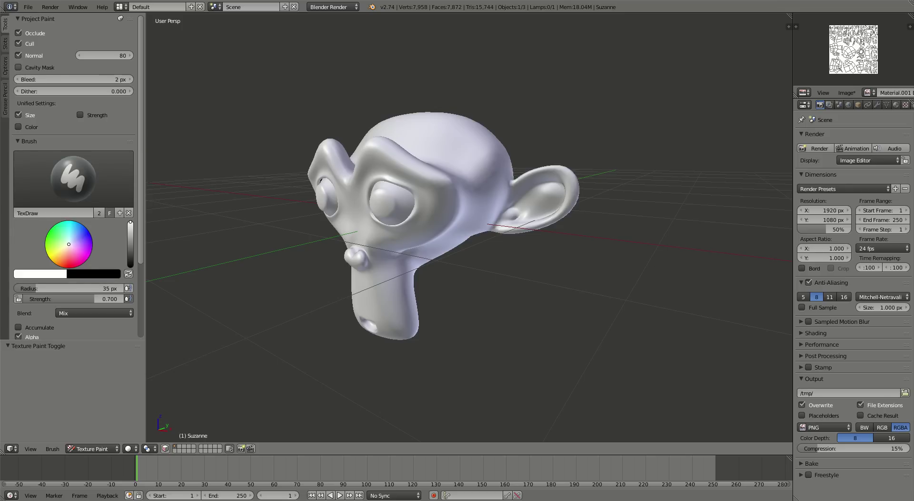
left_click(18, 67)
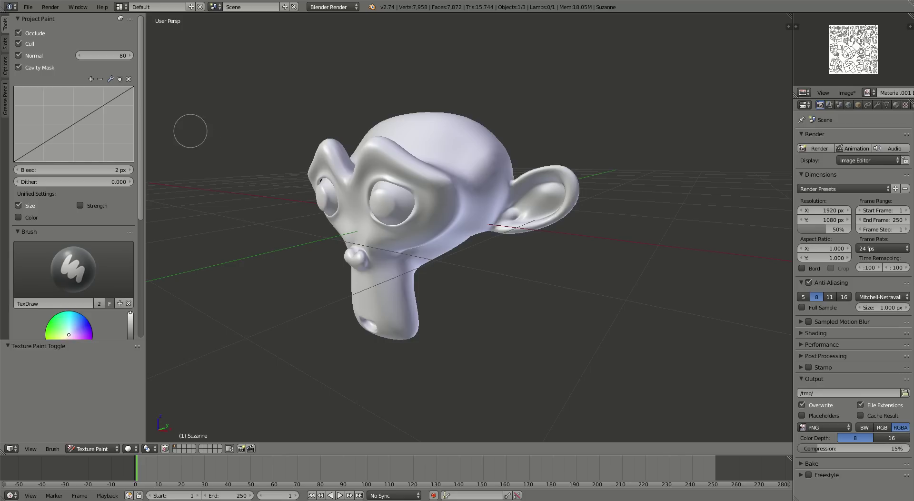
Switch the paint brush to Fill and set its color to black.
scroll(74, 190, "down", 5)
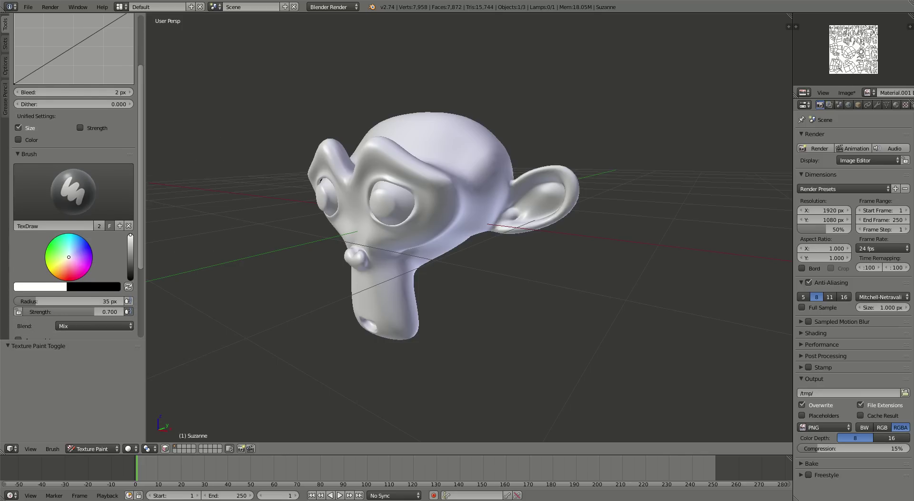
left_click(73, 190)
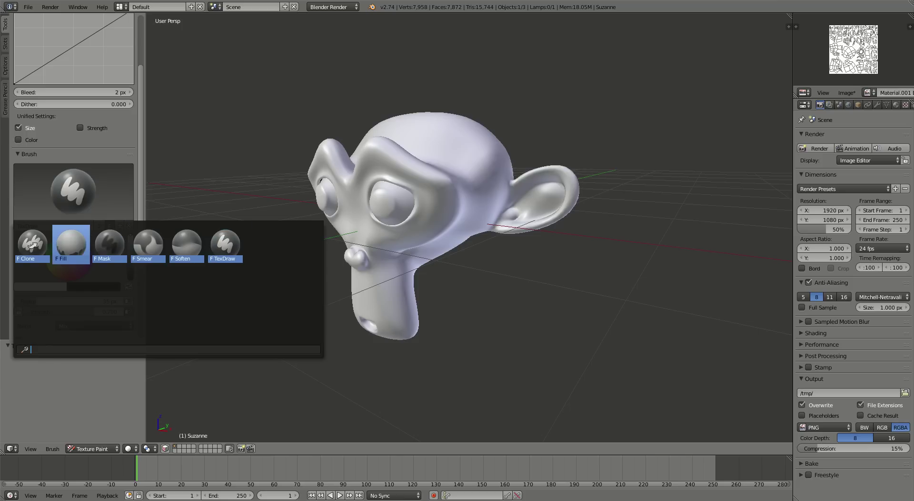
left_click(71, 241)
left_click_drag(130, 235, 130, 280)
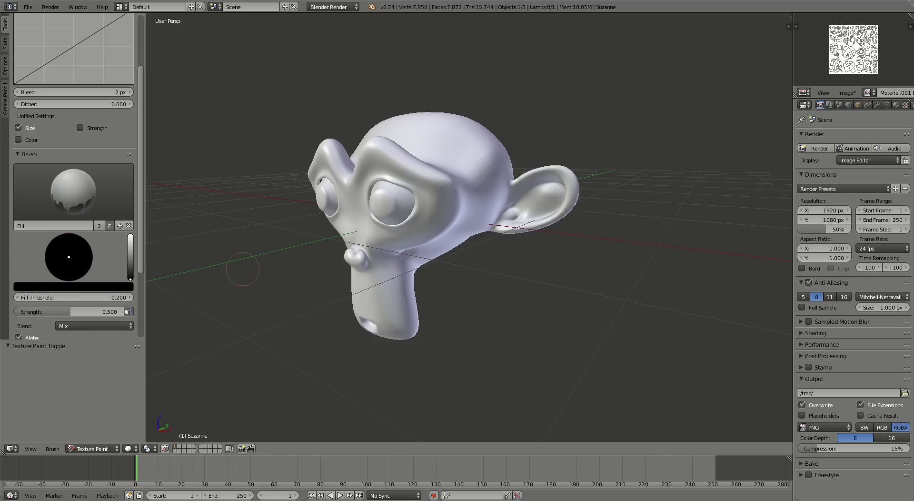
Try filling the monkey repeatedly with black through the default cavity mask curve, and undo the fills.
left_click(371, 184)
left_click(393, 183)
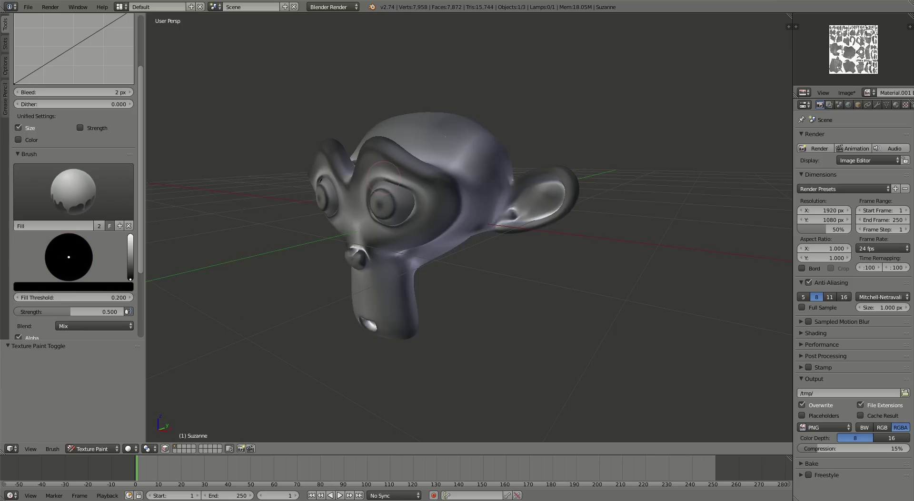
left_click(394, 182)
mouse_move(449, 229)
middle_mouse_down()
mouse_move(505, 222)
mouse_move(500, 205)
mouse_move(516, 187)
mouse_move(481, 204)
mouse_move(459, 234)
mouse_move(461, 223)
mouse_move(440, 219)
middle_mouse_up()
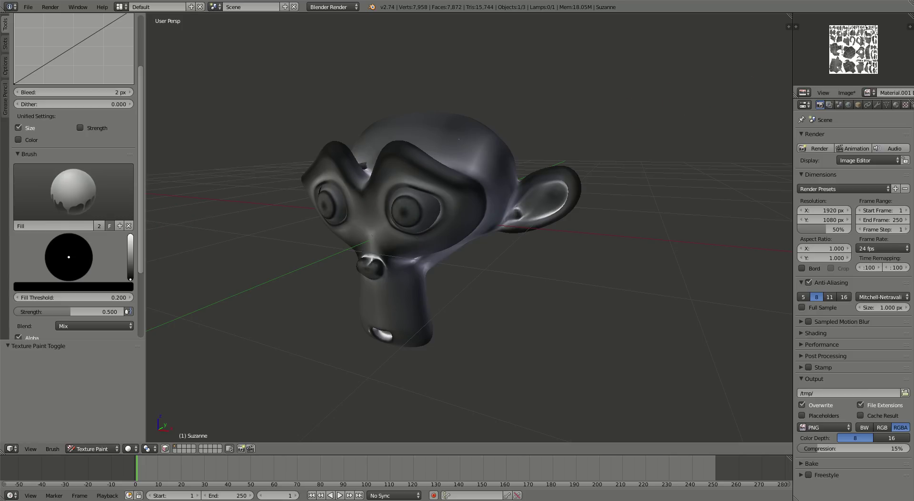
key("ctrl+z")
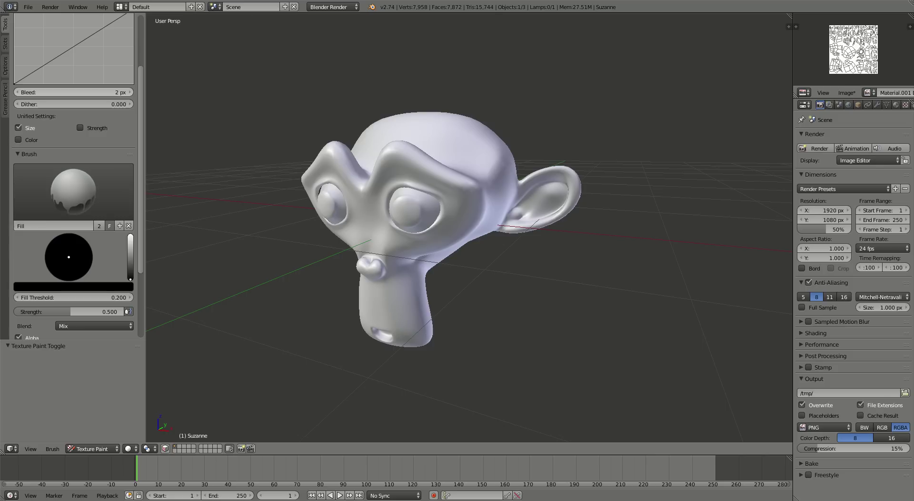
Reshape the cavity mask curve to straight segments with Y 0.506 at the start, 0.763 midway and 0 at the end, and fill the monkey black.
scroll(73, 176, "up", 2)
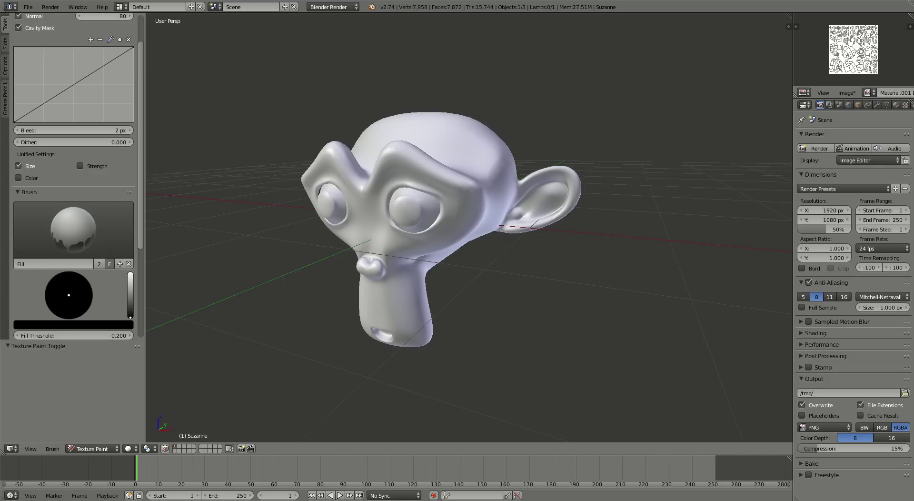
left_click(75, 84)
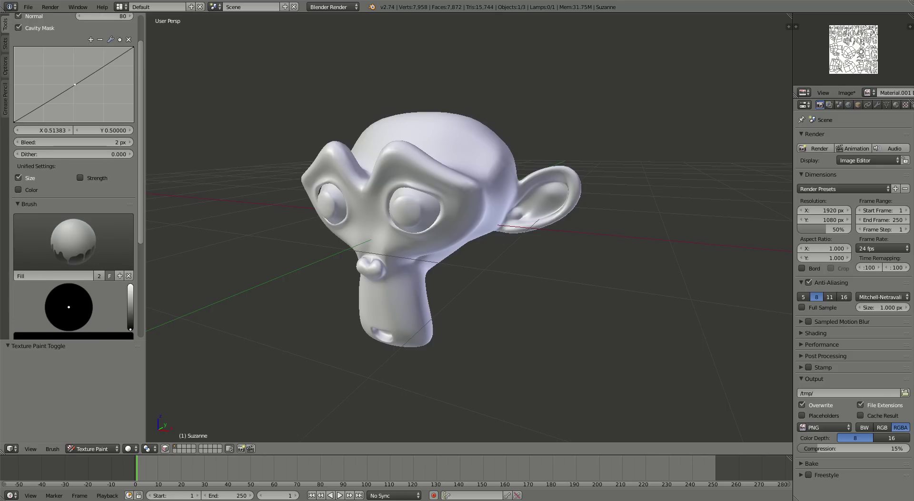
left_click(111, 39)
left_click(111, 39)
left_click(146, 48)
left_click_drag(75, 85, 73, 64)
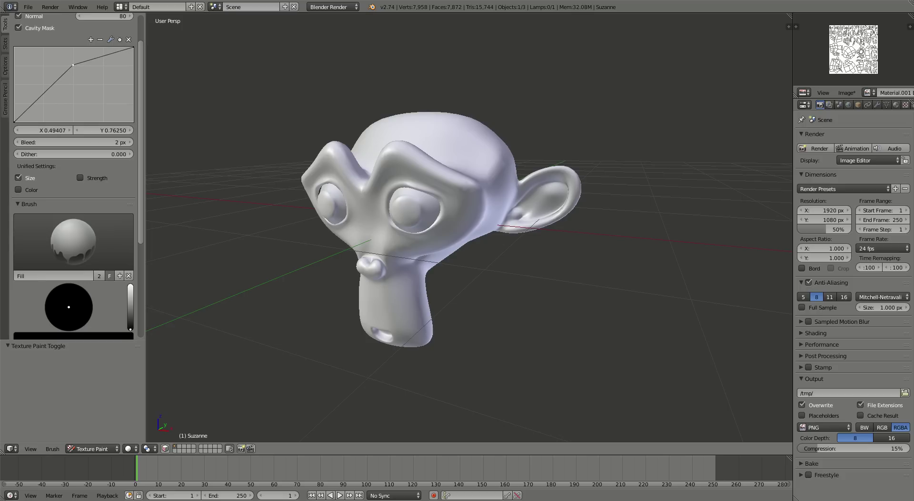
left_click_drag(133, 47, 131, 121)
left_click_drag(131, 121, 133, 122)
left_click_drag(15, 122, 14, 84)
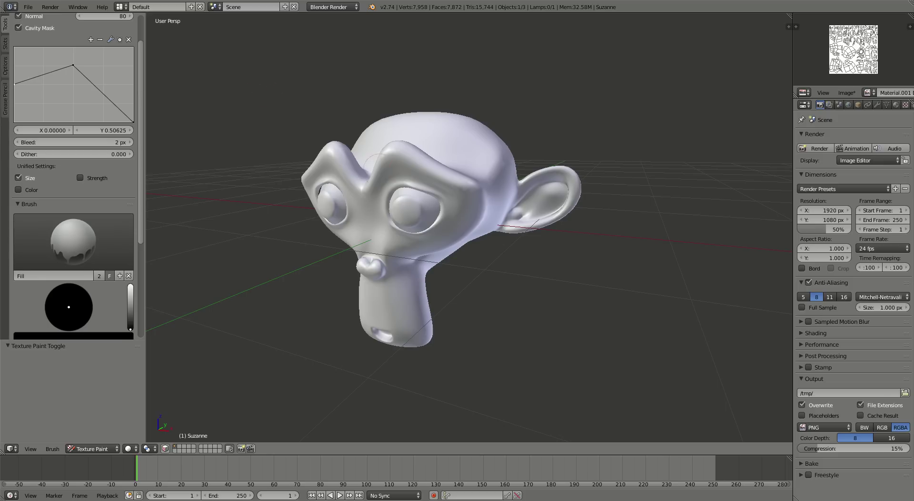
left_click(429, 174)
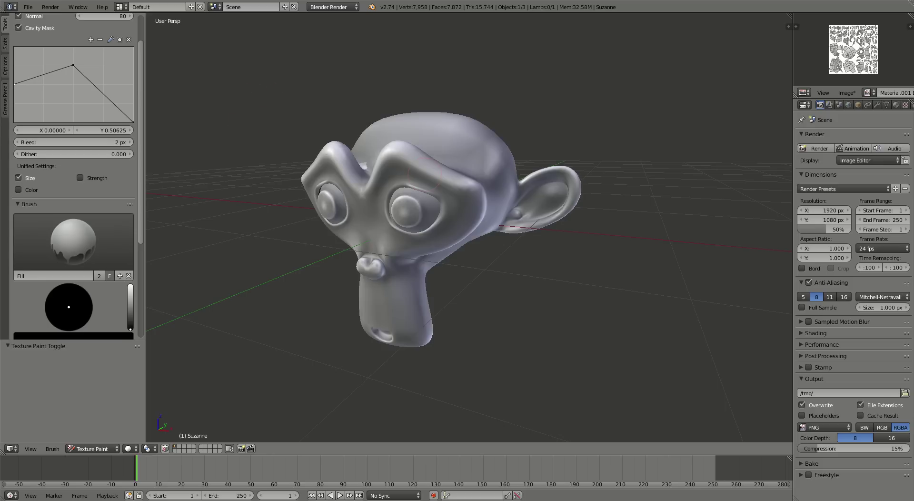
Add a straight-segment low point to the cavity mask curve at X 0.233, Y 0, and fill the monkey with black.
mouse_move(429, 176)
middle_mouse_down()
mouse_move(457, 157)
mouse_move(428, 130)
mouse_move(391, 204)
mouse_move(505, 212)
mouse_move(496, 199)
mouse_move(445, 190)
mouse_move(529, 202)
mouse_move(492, 194)
middle_mouse_up()
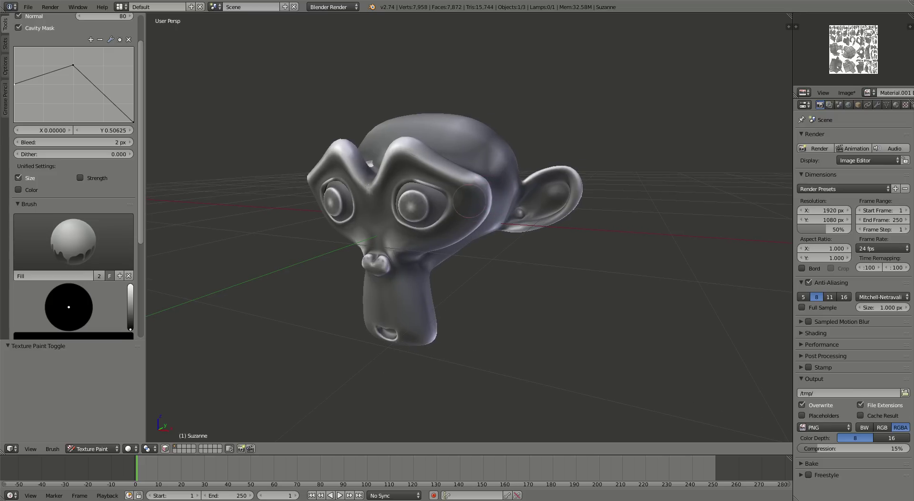
scroll(264, 232, "up", 2)
scroll(285, 214, "down", 1)
middle_click_drag(305, 194, 340, 190)
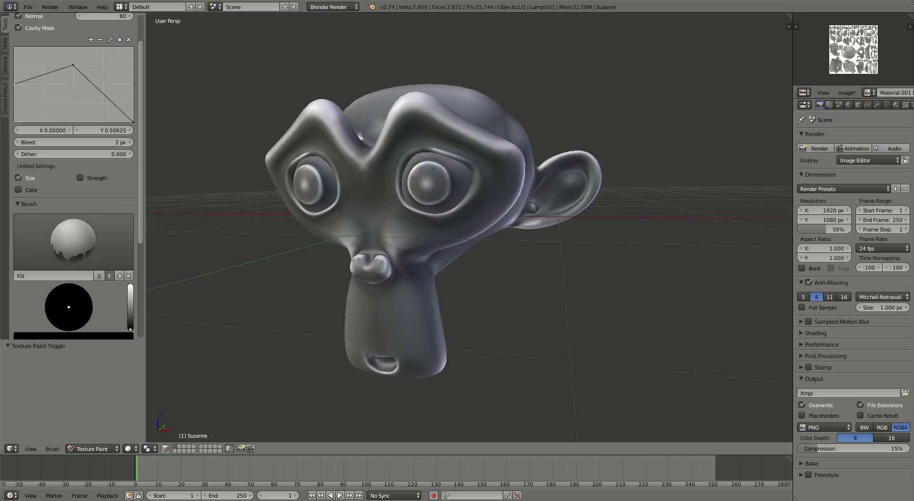
left_click(54, 72)
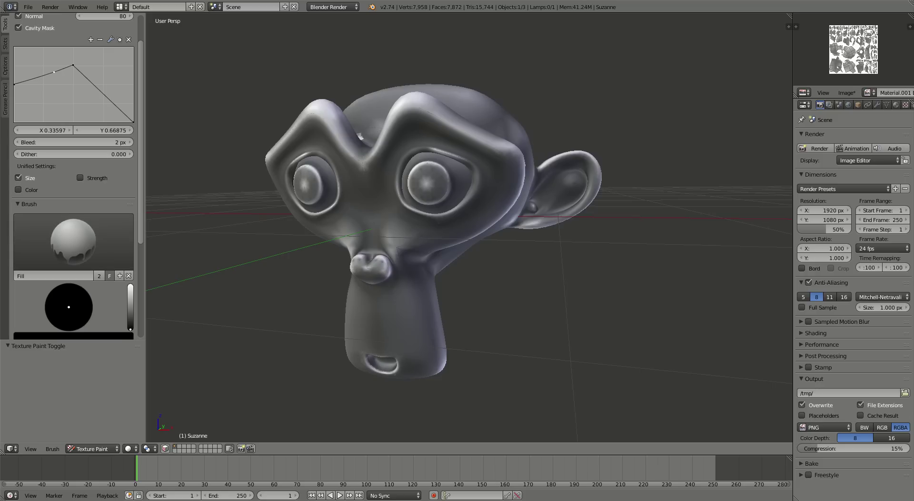
left_click(111, 39)
left_click(111, 39)
left_click(134, 47)
left_click_drag(54, 72, 43, 121)
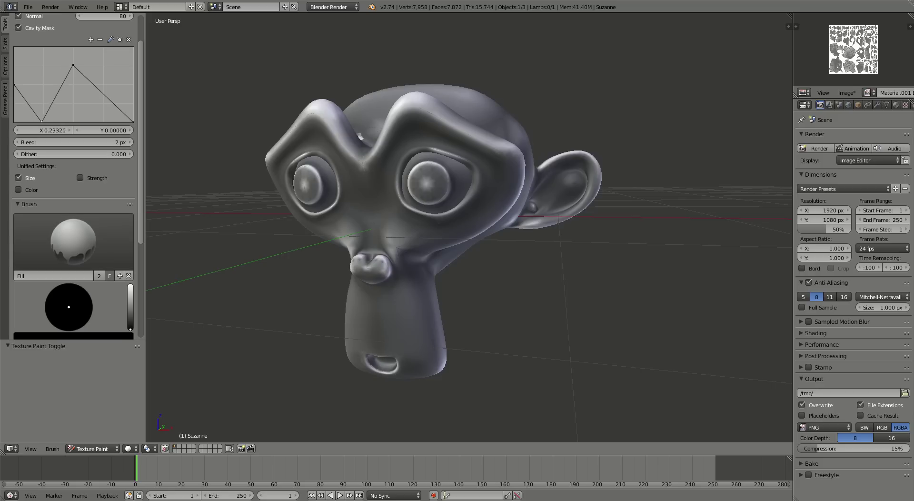
left_click(360, 171)
left_click(361, 172)
mouse_move(426, 192)
middle_mouse_down()
mouse_move(397, 174)
mouse_move(383, 189)
middle_mouse_up()
Add a peak at X 0.791, Y 0.781 and a dip before it to the cavity mask curve's falling segment, using straight handles.
left_click(100, 90)
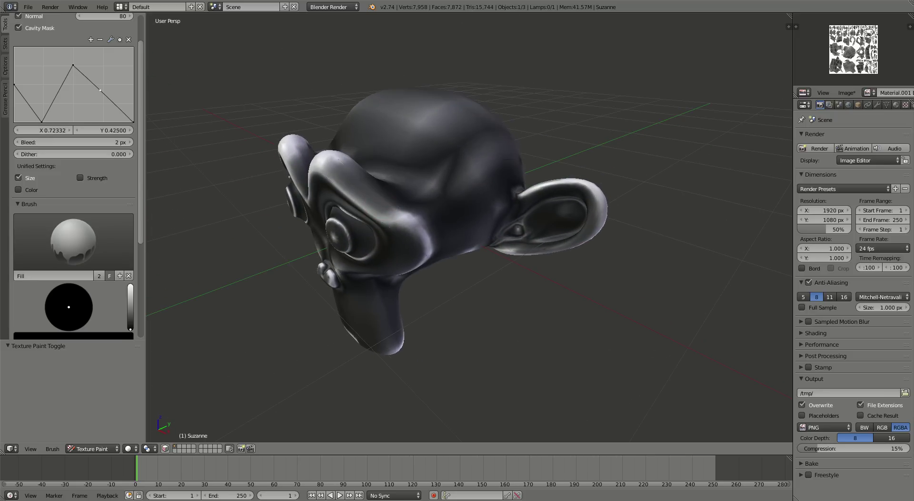
left_click_drag(100, 90, 109, 63)
left_click(110, 39)
left_click(138, 47)
left_click(100, 117)
left_click(110, 40)
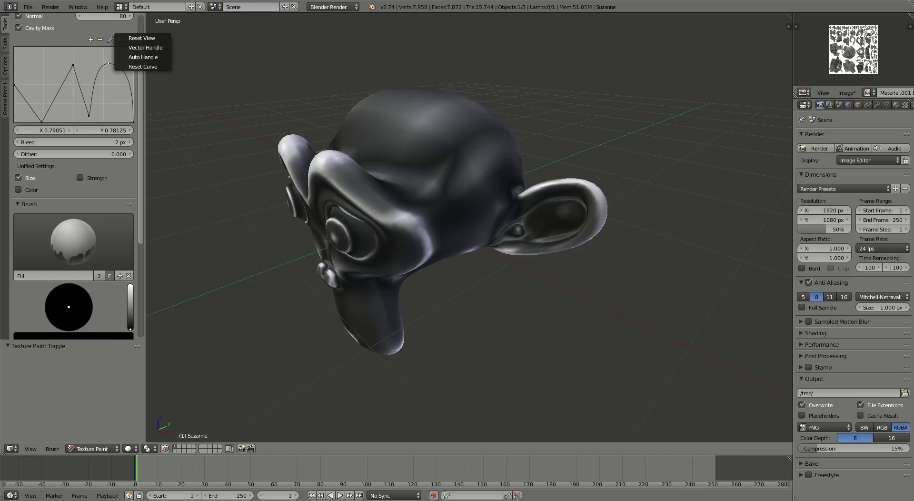
left_click(139, 56)
Move the cavity curve's dip to X 0.597, Y 0.263, its last peak to X 0.743, Y 0.55, its end to X 0.763, Y 0, and maximize the middle peak.
left_click_drag(108, 64, 103, 66)
left_click_drag(88, 115, 85, 103)
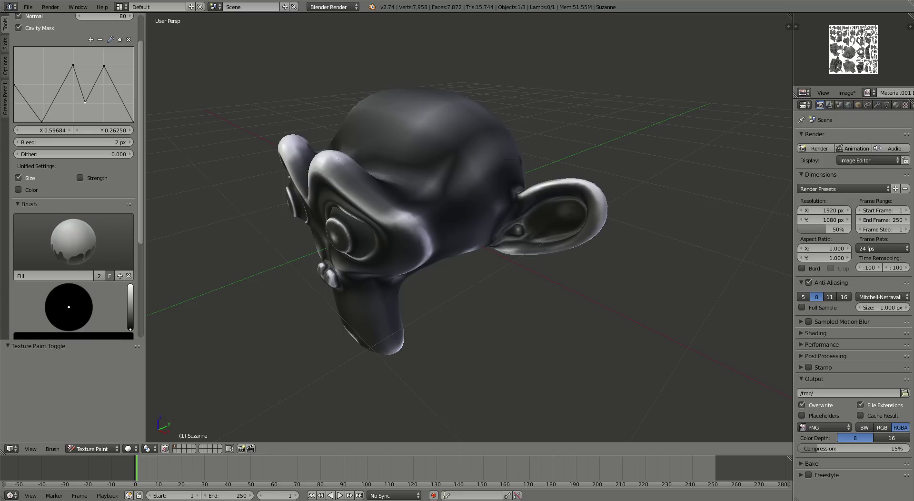
left_click_drag(73, 65, 103, 82)
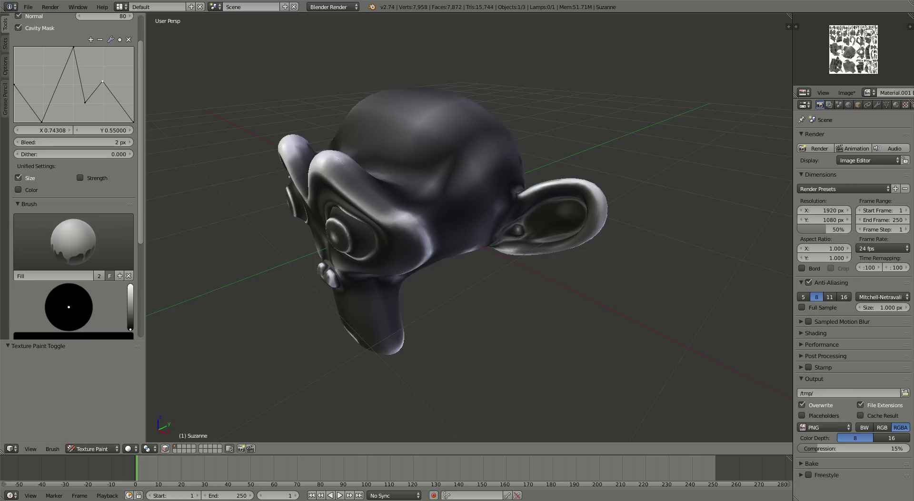
left_click_drag(134, 121, 105, 122)
Set the Fill brush color to medium grey and fill the monkey through the reshaped cavity mask.
left_click_drag(130, 329, 130, 311)
middle_click_drag(365, 257, 421, 217)
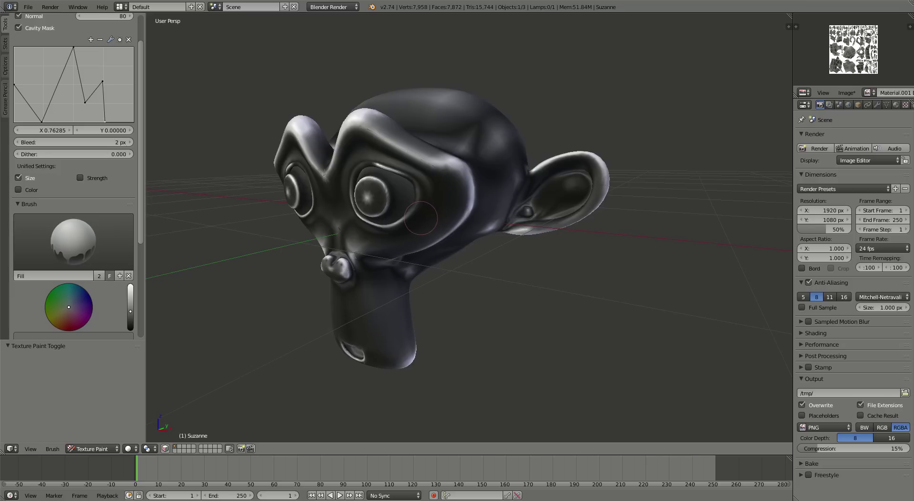
left_click(421, 170)
left_click(424, 184)
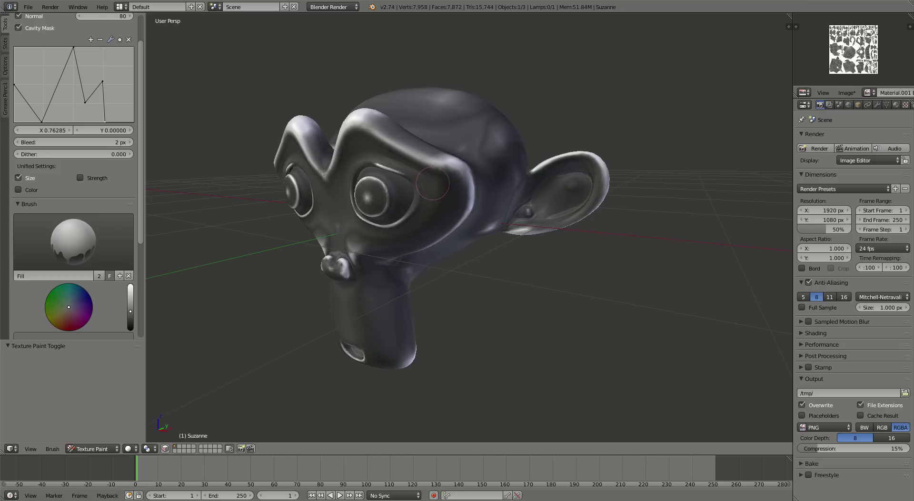
Examine the grey-filled monkey from the front and sides, and review the Fill brush's blending modes, keeping Mix.
key("KP_1")
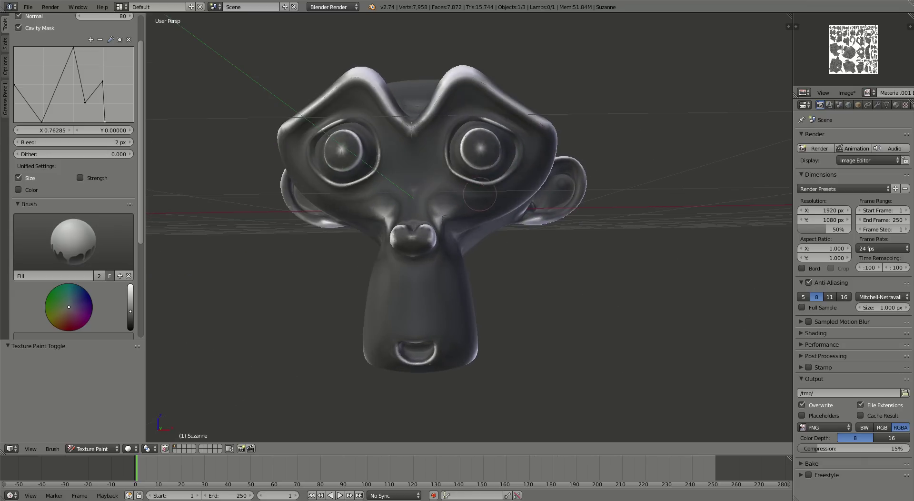
mouse_move(480, 194)
middle_mouse_down()
mouse_move(403, 192)
mouse_move(281, 161)
mouse_move(499, 197)
mouse_move(420, 200)
mouse_move(503, 209)
mouse_move(522, 238)
mouse_move(508, 227)
mouse_move(264, 196)
middle_mouse_up()
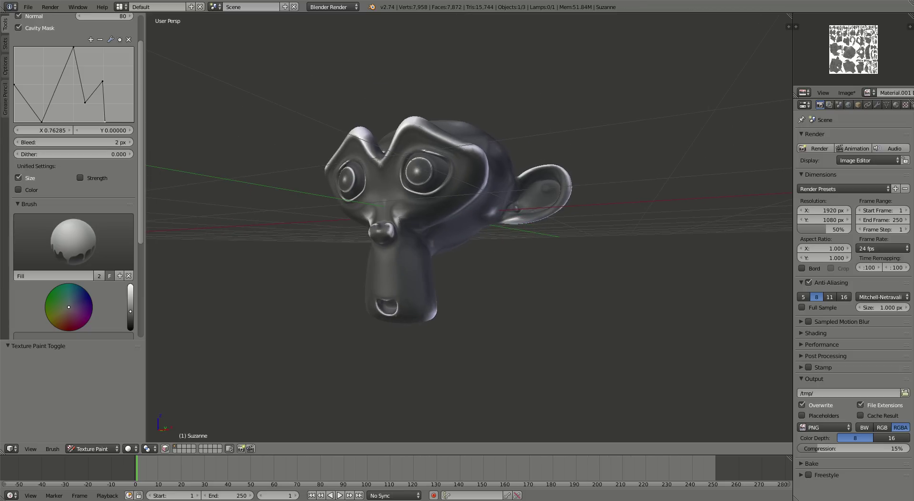
scroll(74, 191, "down", 8)
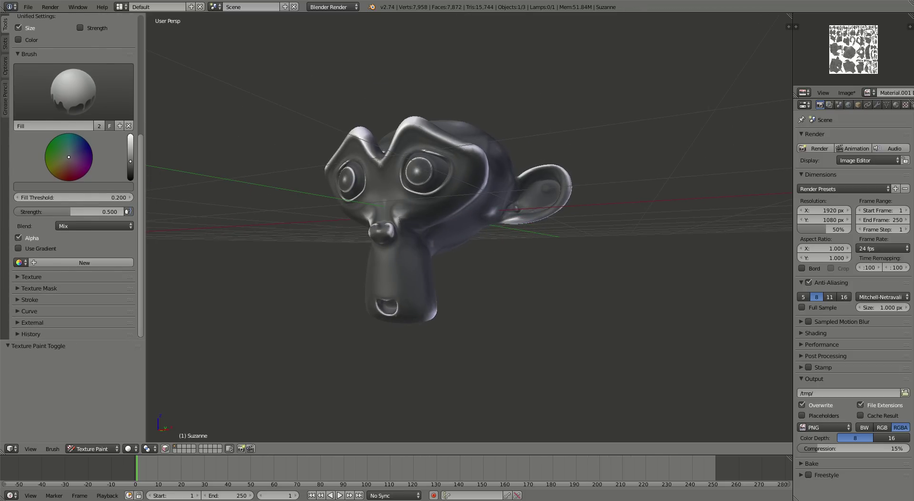
middle_click_drag(426, 183, 552, 174)
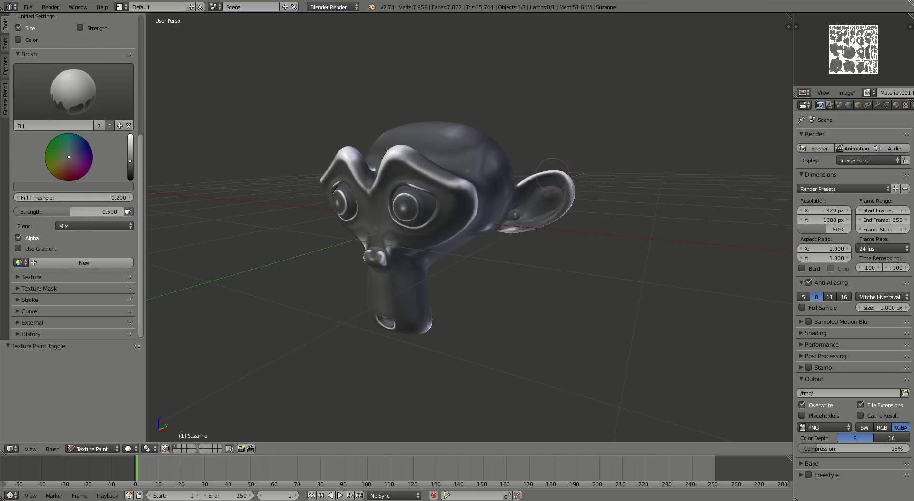
middle_click_drag(480, 224, 455, 222)
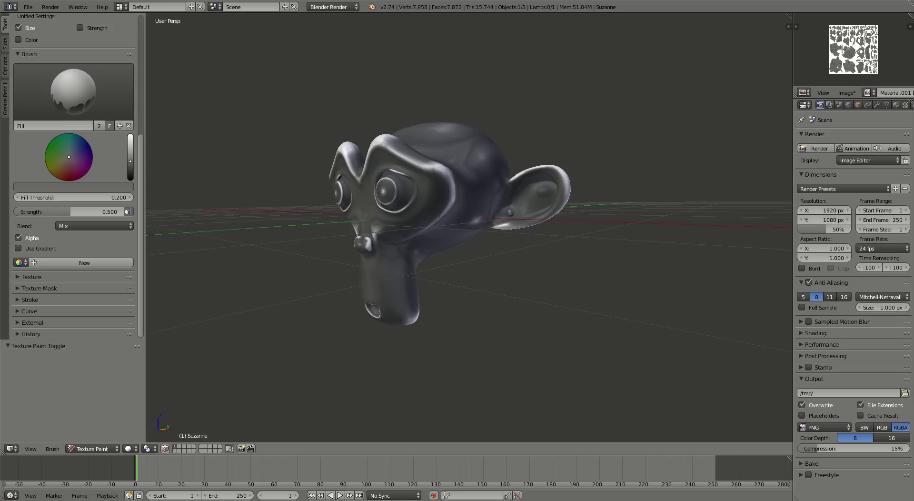
left_click(93, 225)
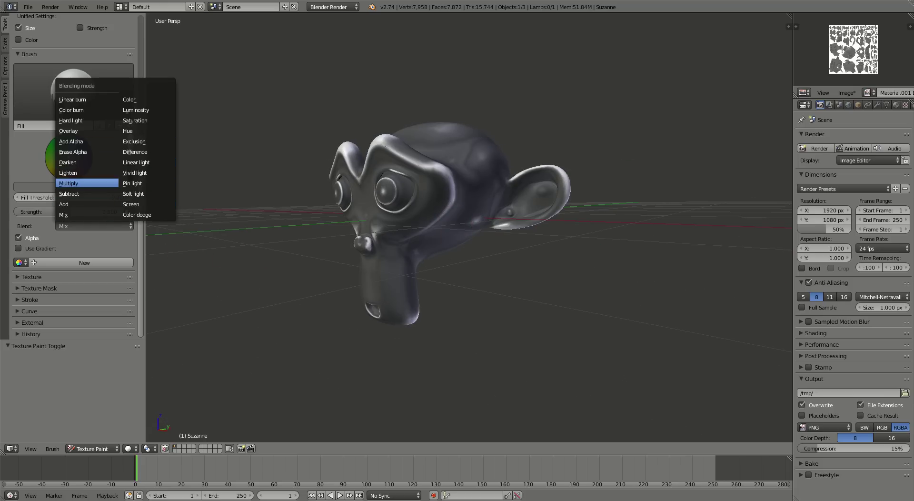
left_click(95, 215)
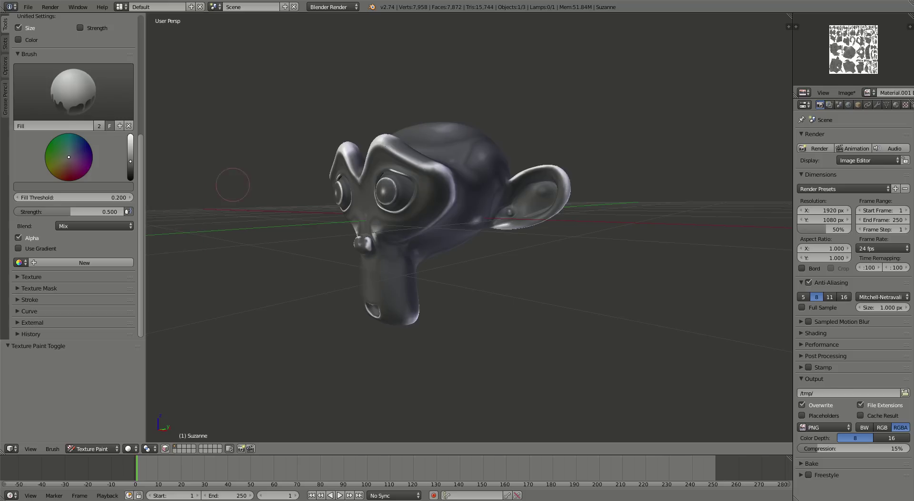
middle_click_drag(232, 185, 167, 125)
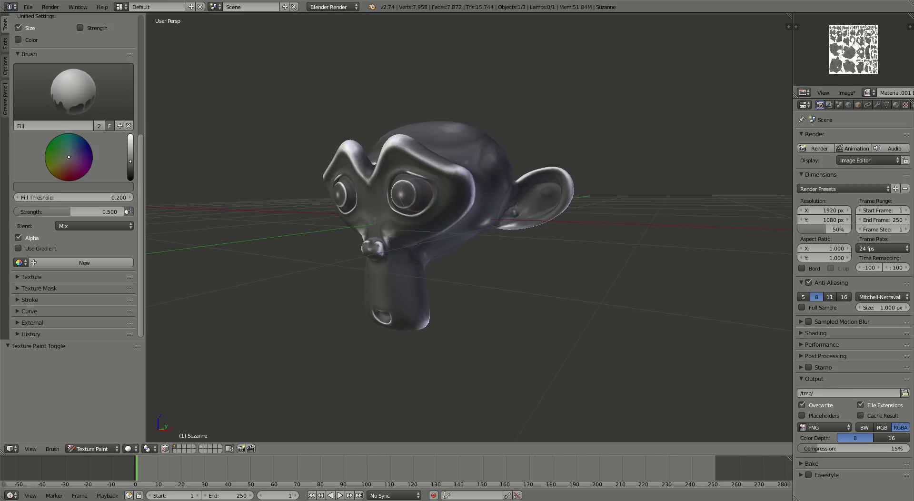
middle_click_drag(391, 181, 423, 193)
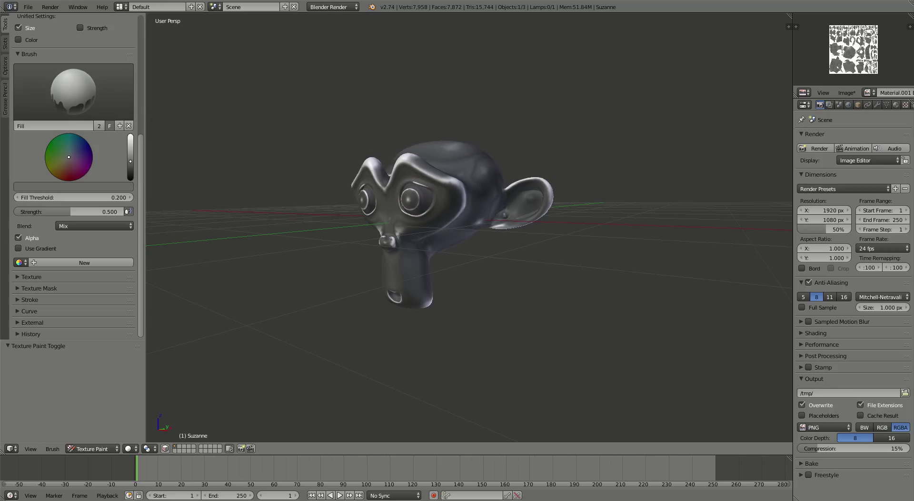
Enable Use Gradient for the Fill brush and set its stroke method to Line.
left_click(18, 248)
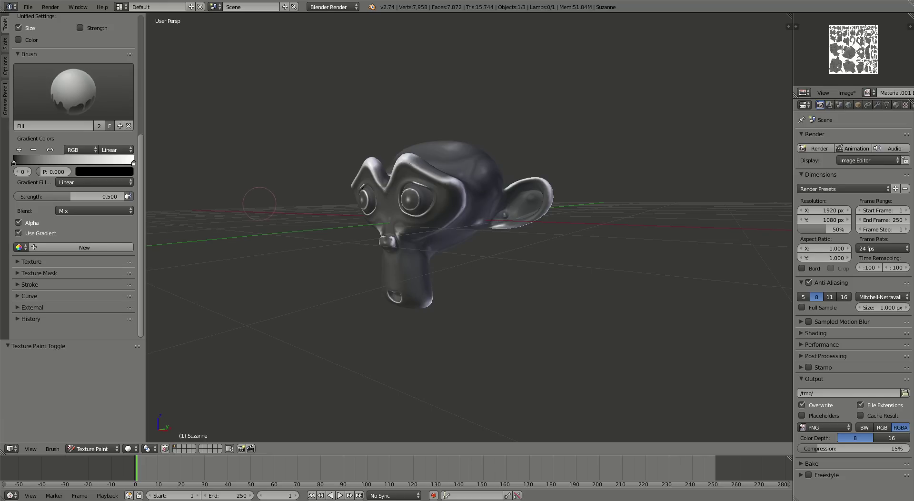
left_click(29, 284)
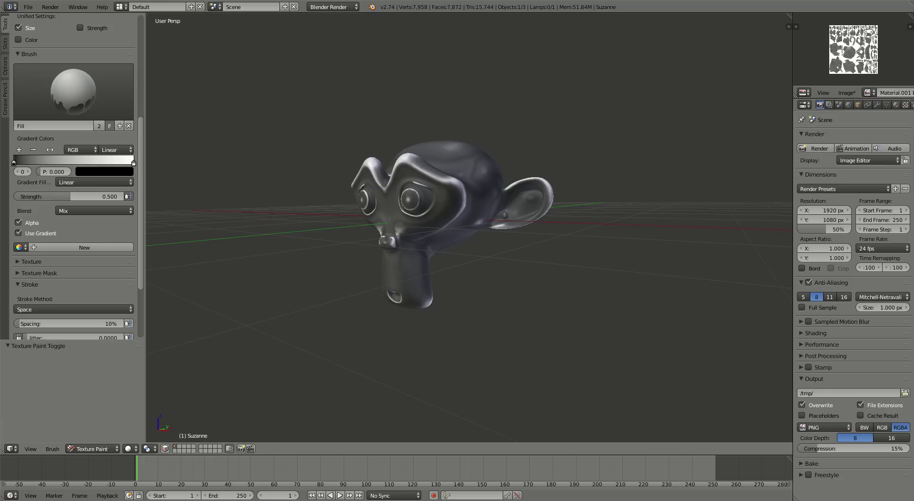
scroll(72, 308, "down", 3)
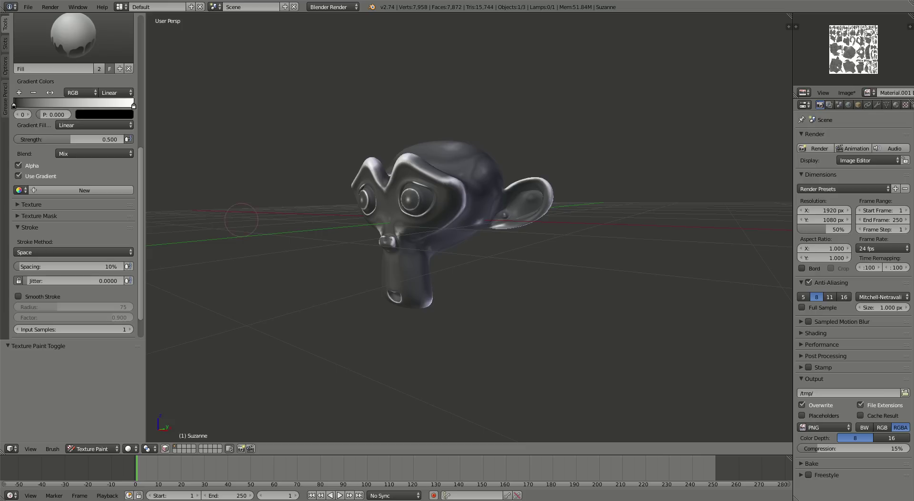
key("e")
key("Down")
key("Down")
key("Down")
key("Down")
key("Down")
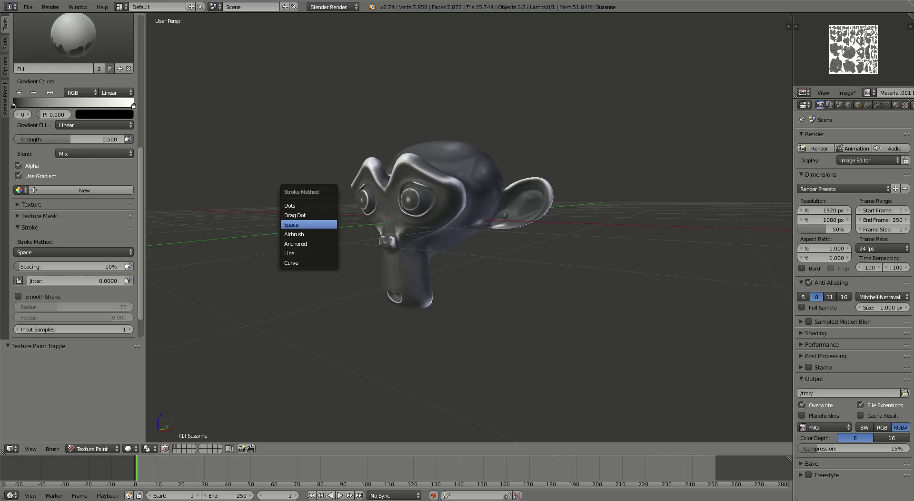
key("Return")
Apply linear gradient fills across the monkey's head through the cavity mask.
middle_click_drag(265, 209, 352, 208)
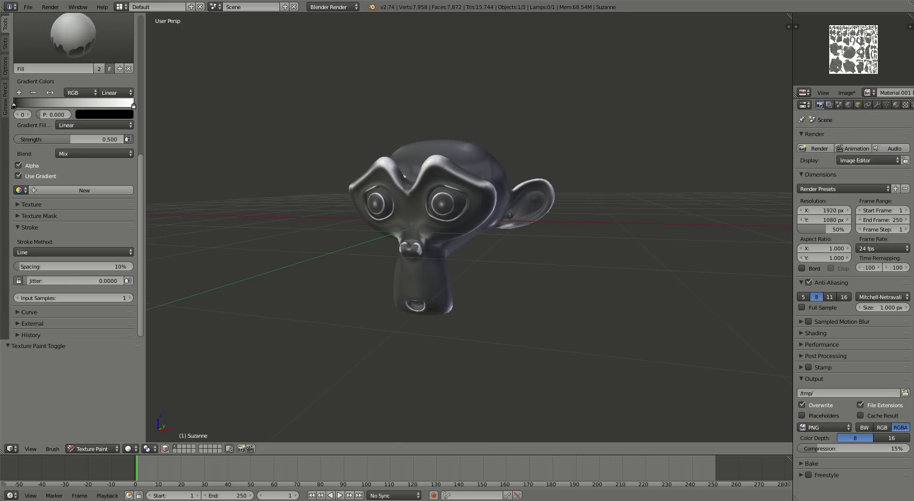
left_click_drag(140, 207, 141, 82)
mouse_move(381, 205)
middle_mouse_down()
mouse_move(457, 201)
mouse_move(411, 204)
mouse_move(387, 222)
middle_mouse_up()
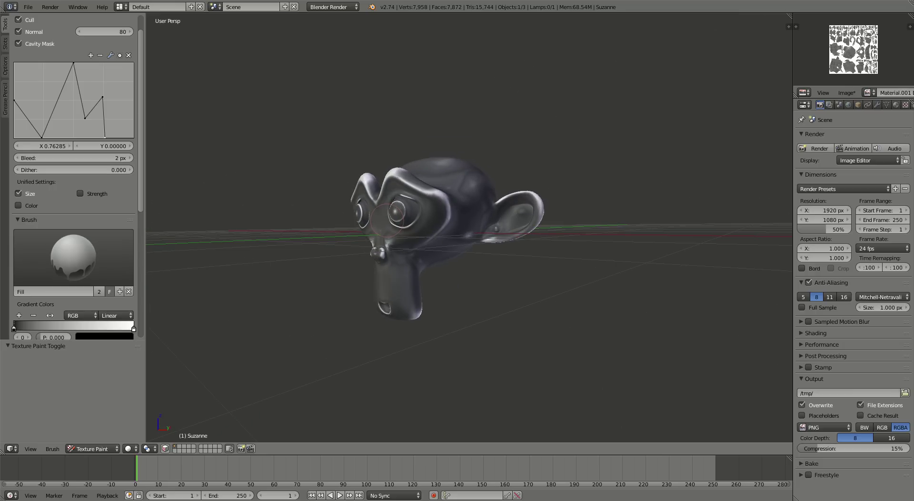
scroll(74, 190, "up", 2)
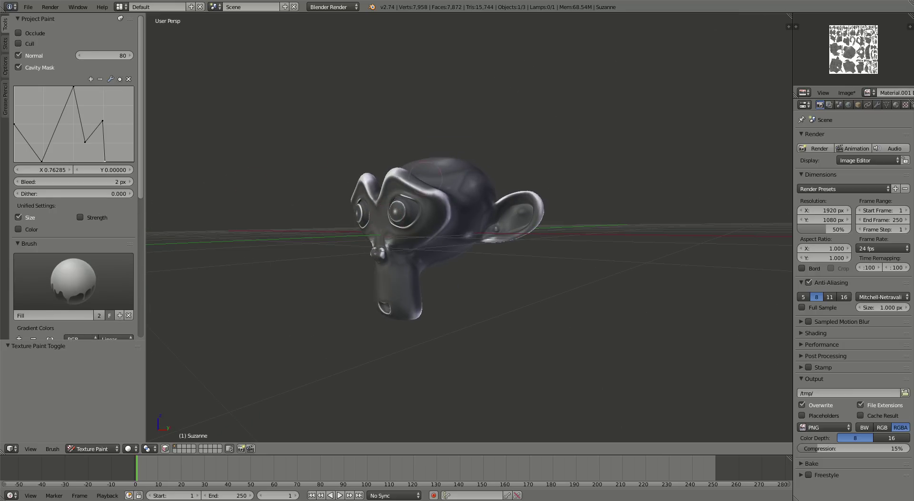
scroll(436, 163, "up", 2)
left_click_drag(387, 267, 387, 268)
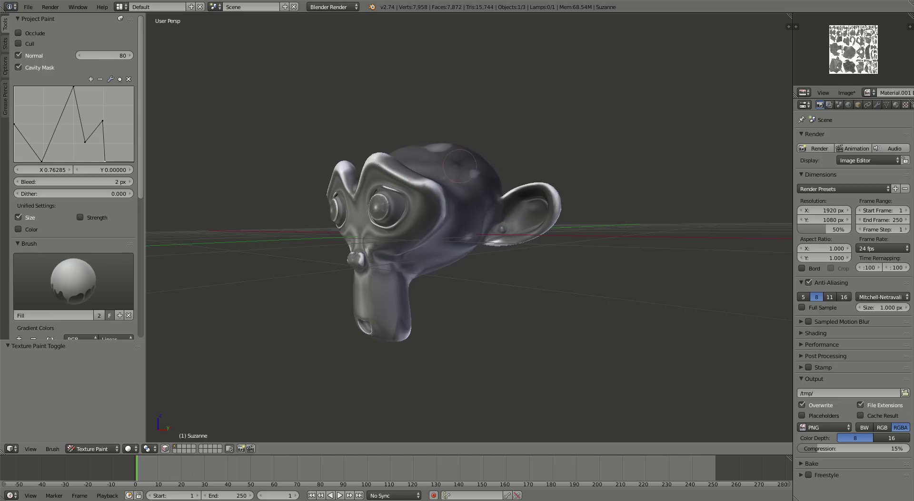
middle_click_drag(404, 233, 319, 262)
left_click_drag(460, 251, 499, 262)
Inspect how the gradient fill follows the cavities on the monkey's face, ears and head from both sides and close up.
mouse_move(499, 263)
middle_mouse_down()
mouse_move(552, 270)
mouse_move(465, 238)
mouse_move(428, 270)
mouse_move(403, 254)
mouse_move(391, 262)
mouse_move(388, 240)
middle_mouse_up()
middle_click_drag(712, 265, 791, 266)
scroll(495, 224, "up", 3)
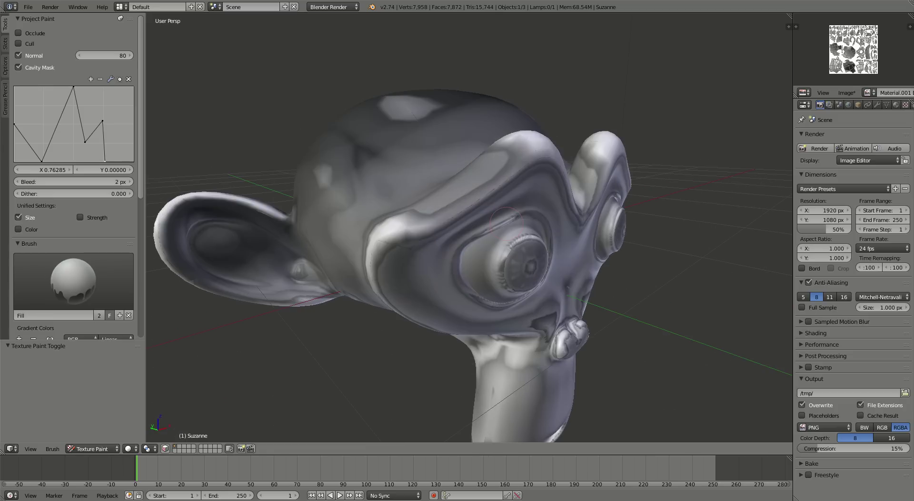
scroll(522, 174, "down", 3)
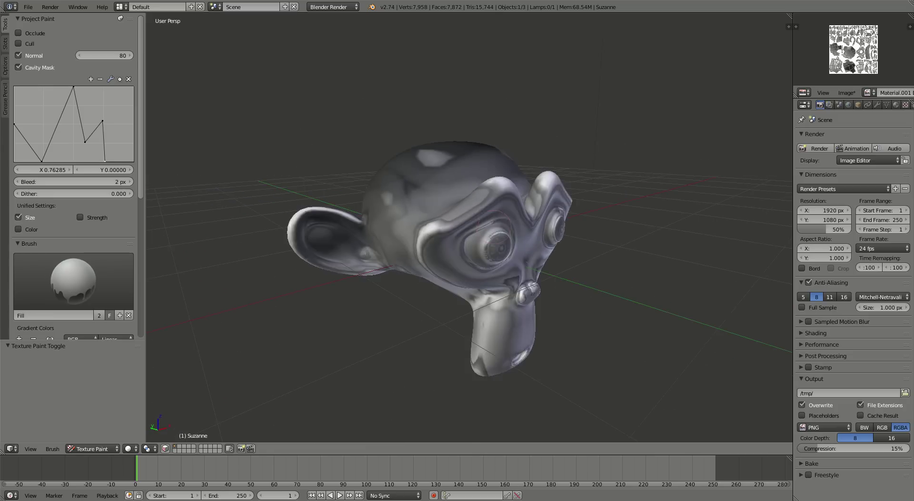
middle_click_drag(521, 173, 438, 244)
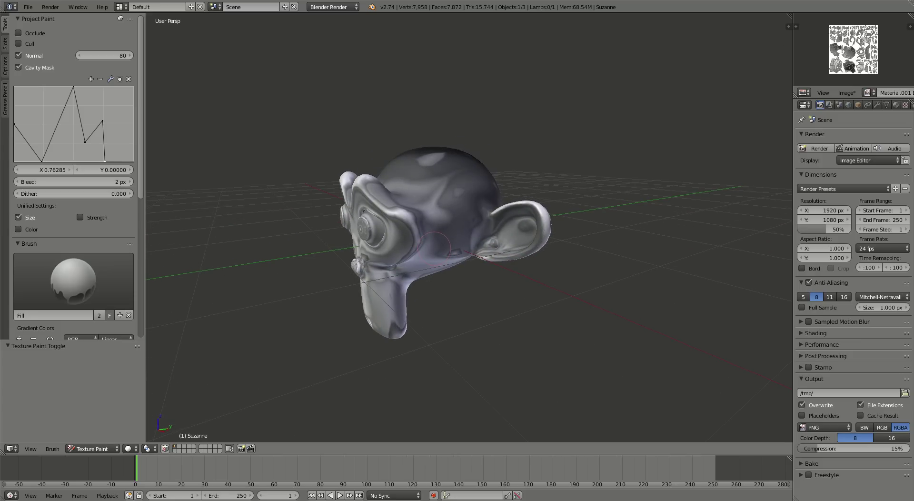
mouse_move(443, 238)
middle_mouse_down()
mouse_move(496, 225)
mouse_move(486, 224)
middle_mouse_up()
scroll(493, 229, "up", 1)
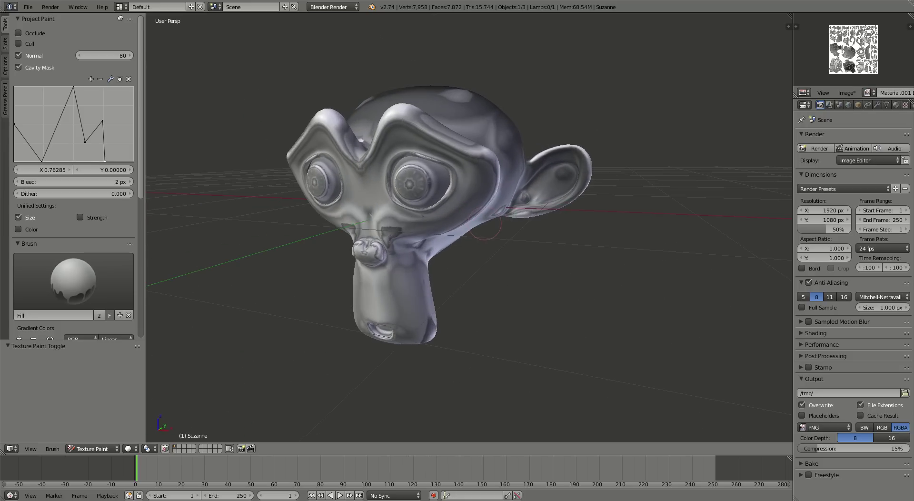
middle_click_drag(391, 339, 459, 309)
scroll(452, 260, "up", 3)
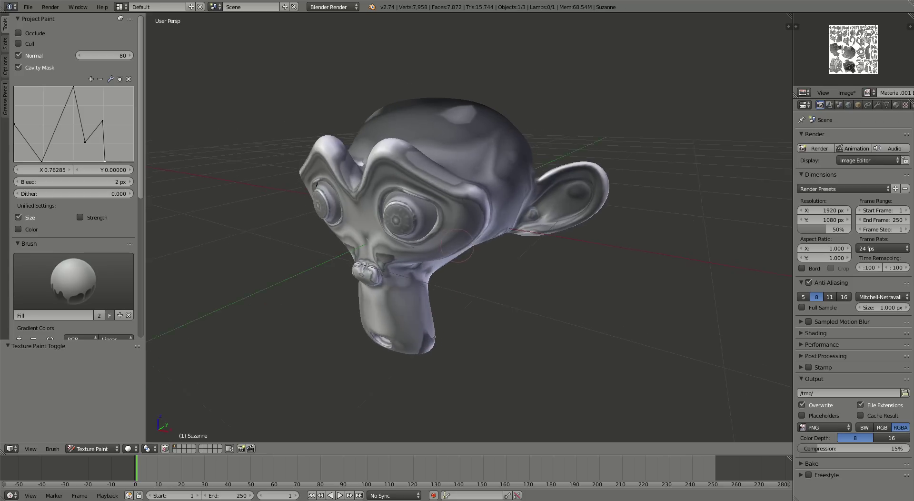